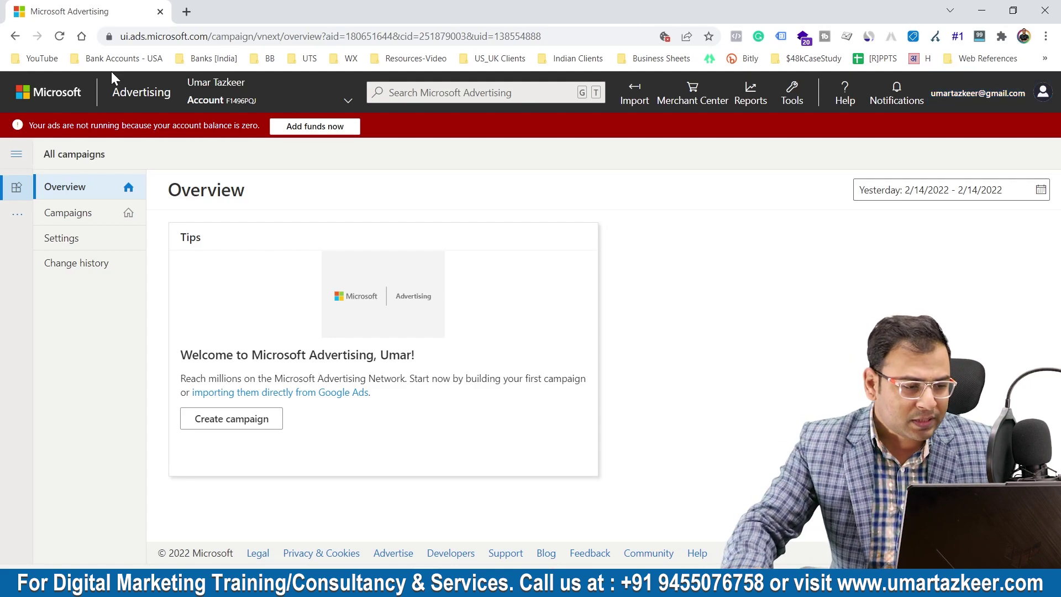
# Create a campaign with the goal of selling products from the catalog, using the Standard Shopping subtype and Search ads.
pyautogui.click(221, 419)
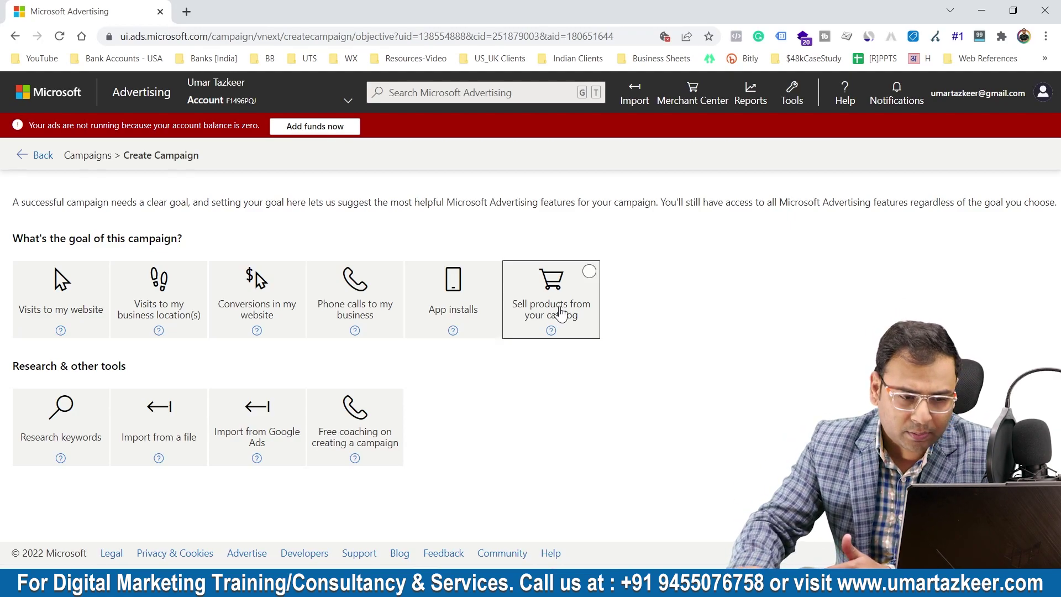
pyautogui.click(569, 324)
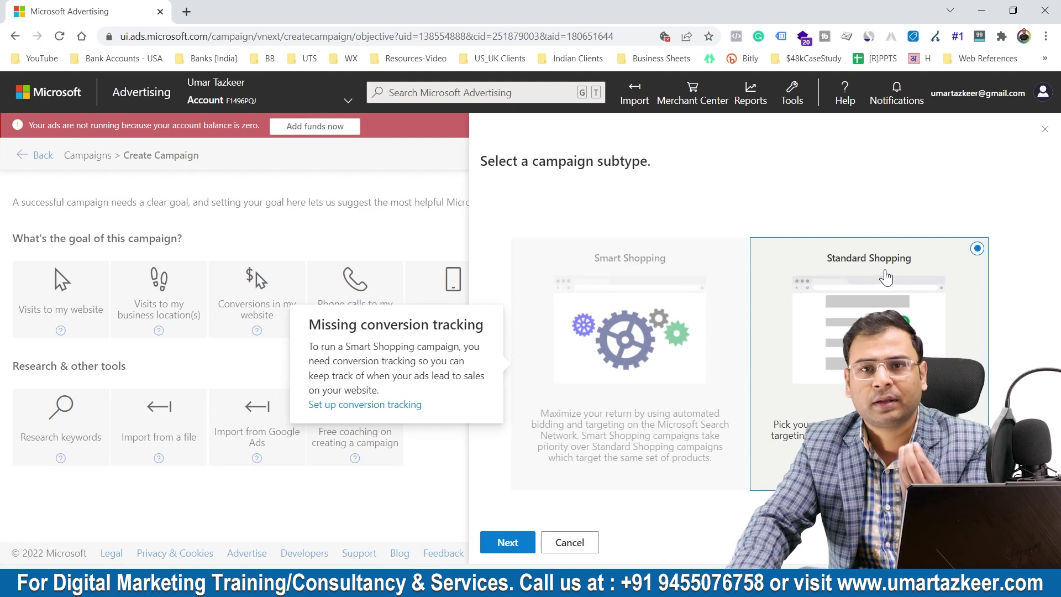
pyautogui.click(506, 545)
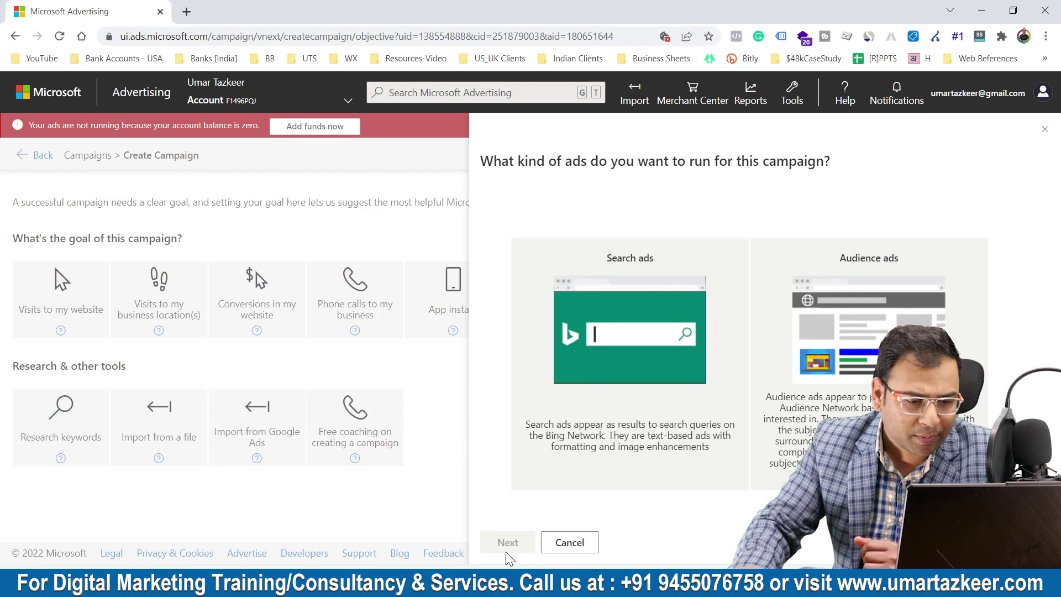
pyautogui.click(702, 268)
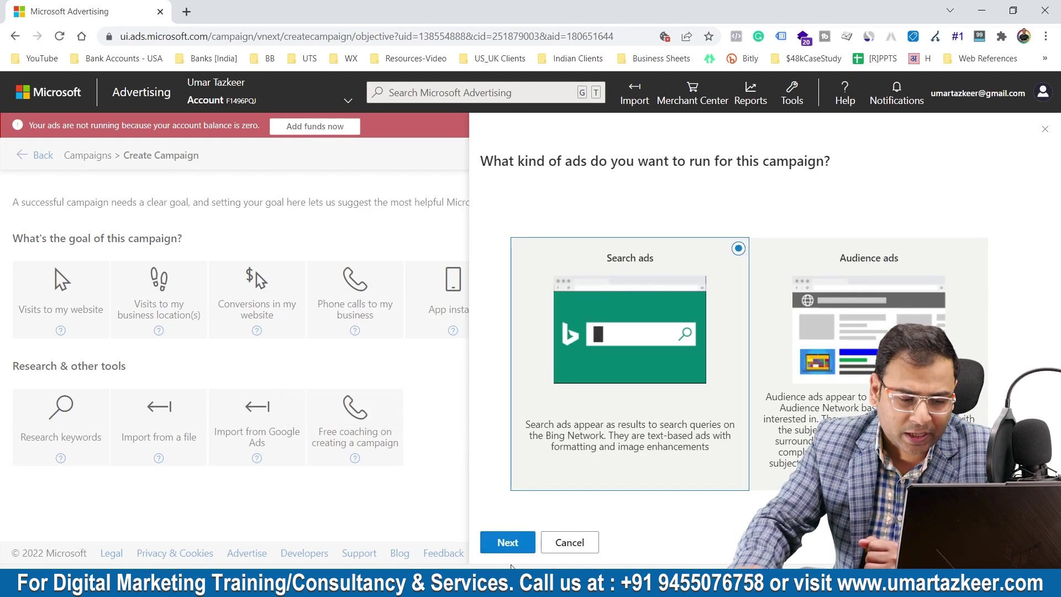
pyautogui.click(500, 543)
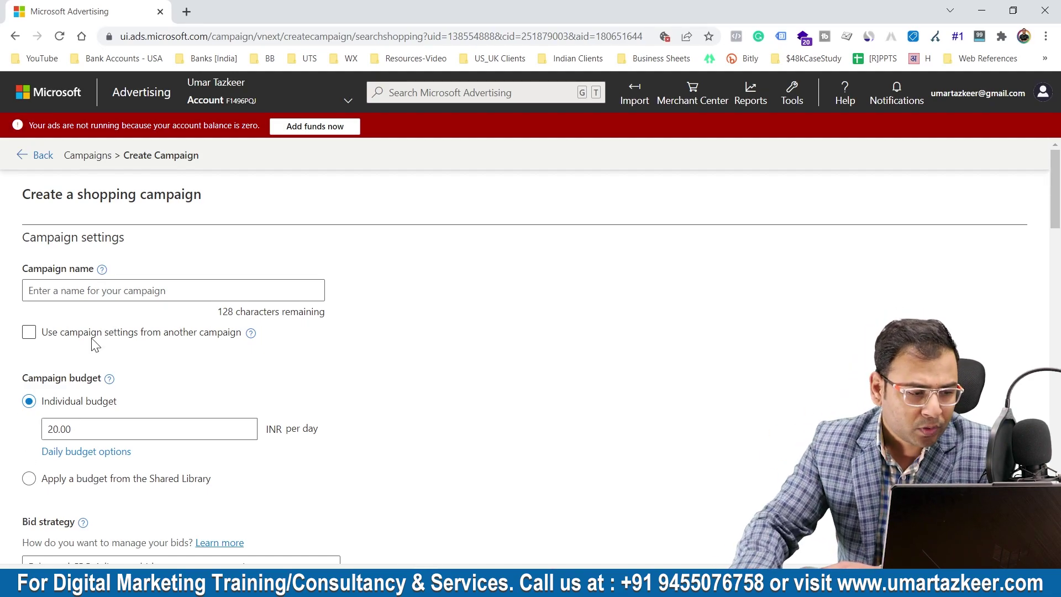
# Name the campaign DemoShoppingCampaign and leave the reuse of settings from another campaign unselected.
pyautogui.click(111, 289)
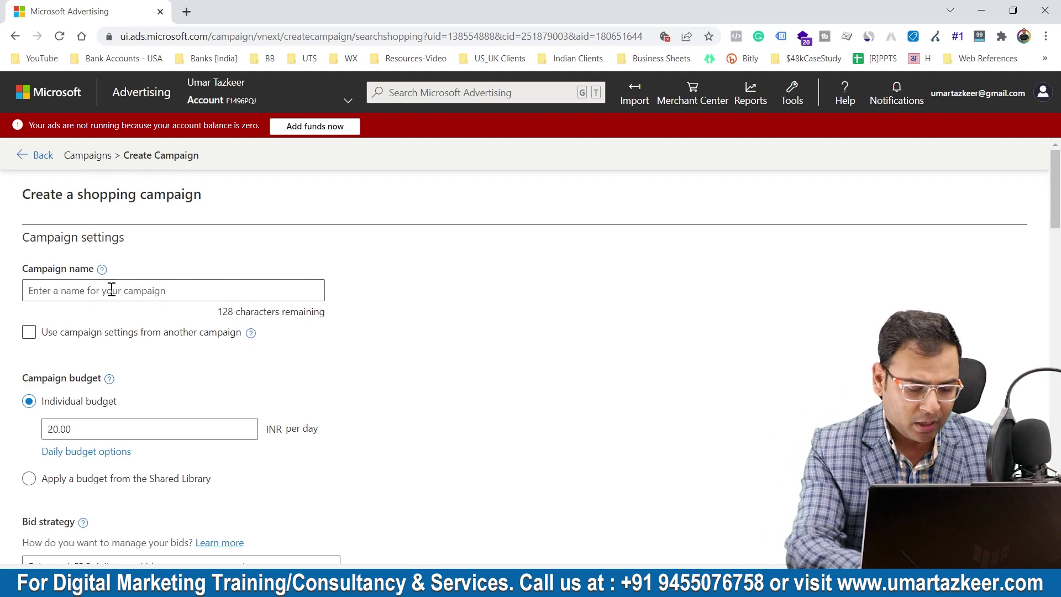
pyautogui.write('DemoShoppi')
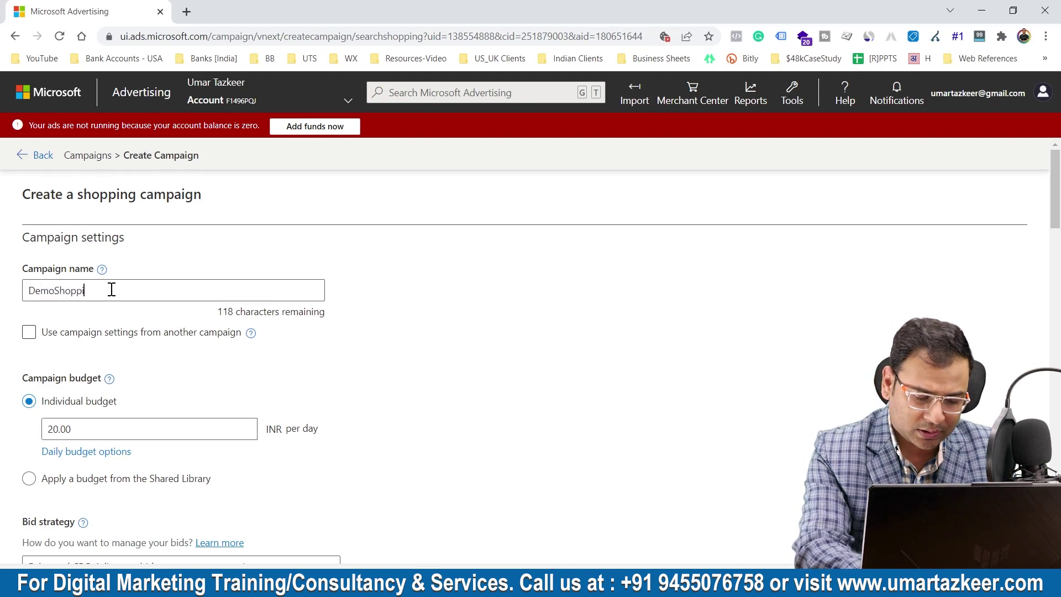
pyautogui.write('ngCampaign')
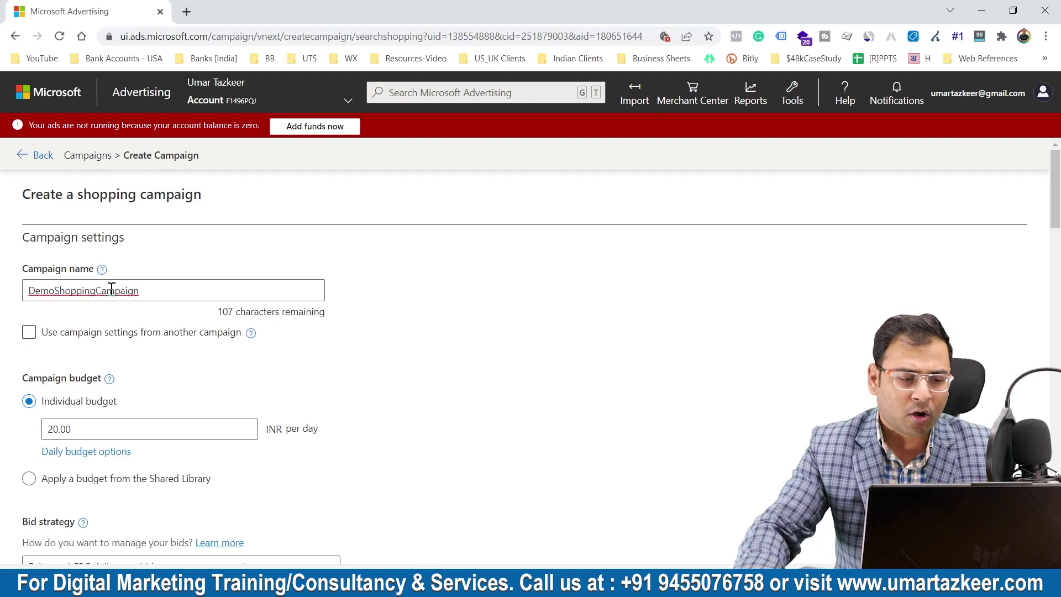
pyautogui.click(83, 334)
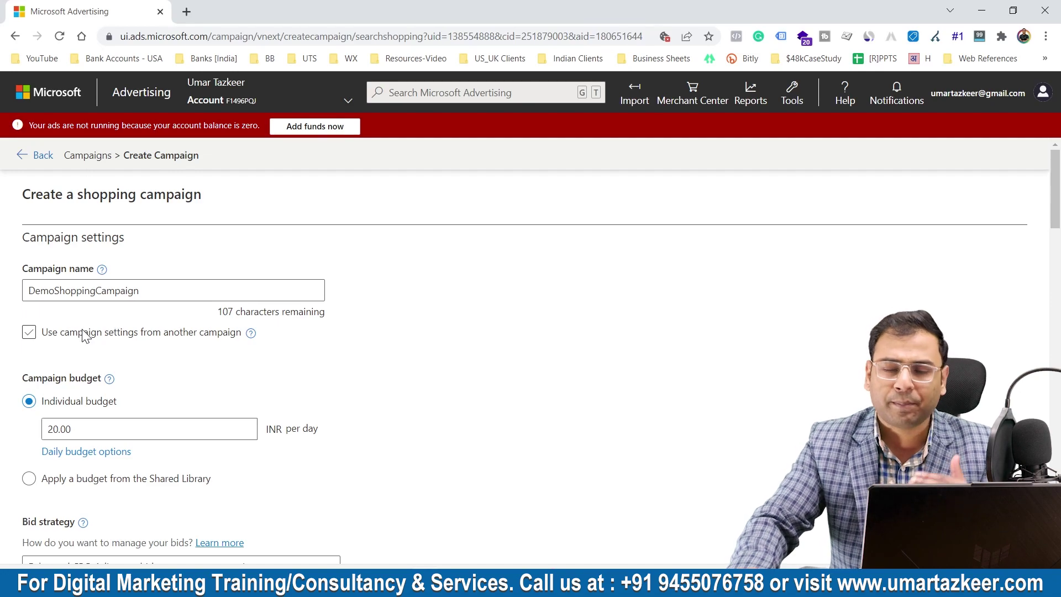
pyautogui.click(27, 333)
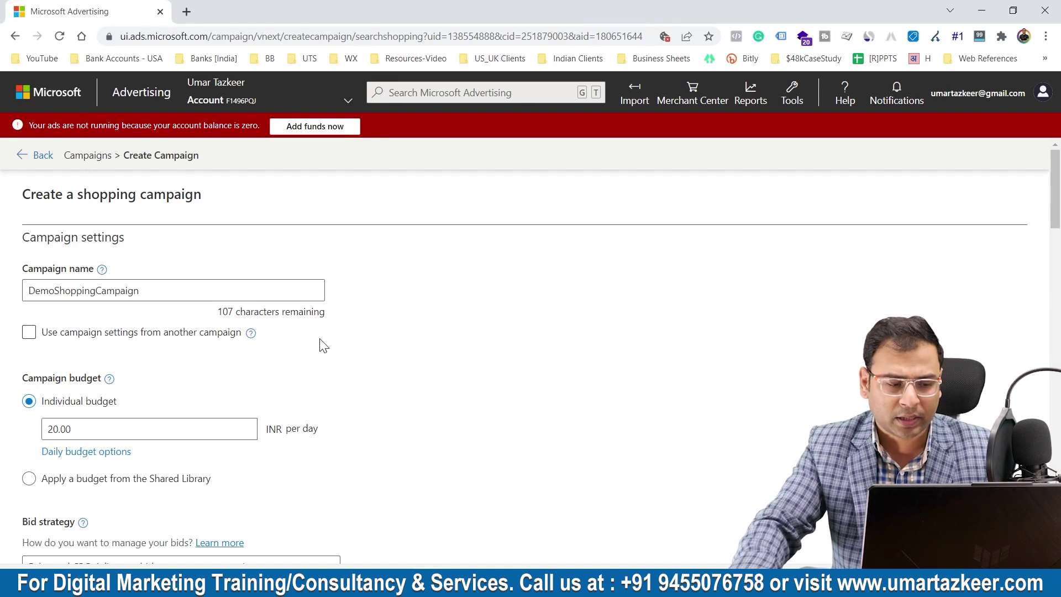
# Set the individual campaign budget to 1000 INR per day.
pyautogui.scroll(-1, 324, 346)
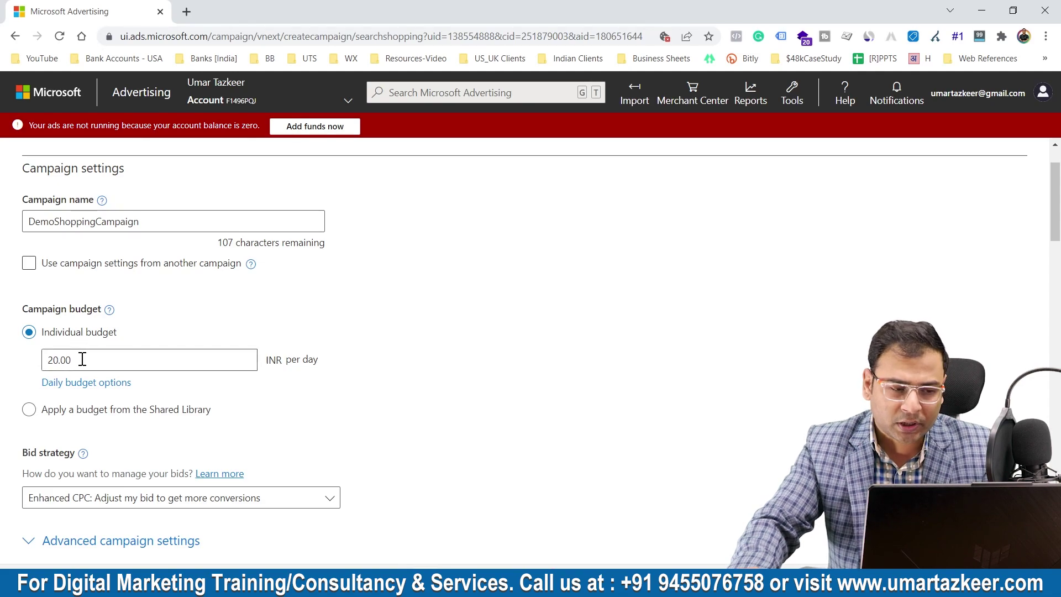
pyautogui.moveTo(82, 359); pyautogui.dragTo(47, 359)
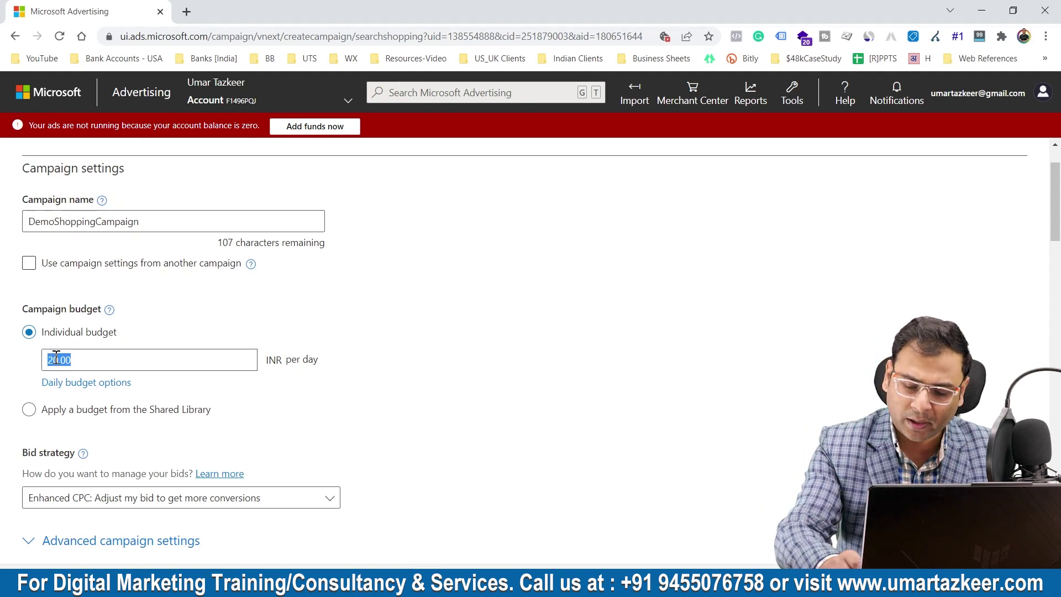
pyautogui.write('1000')
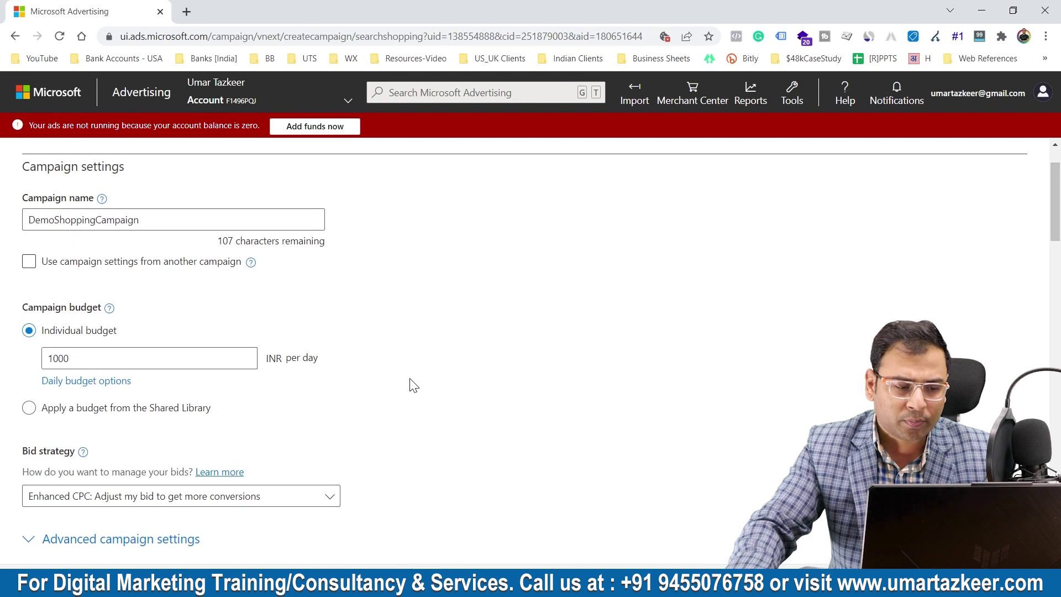
pyautogui.scroll(-2, 387, 378)
pyautogui.click(104, 360)
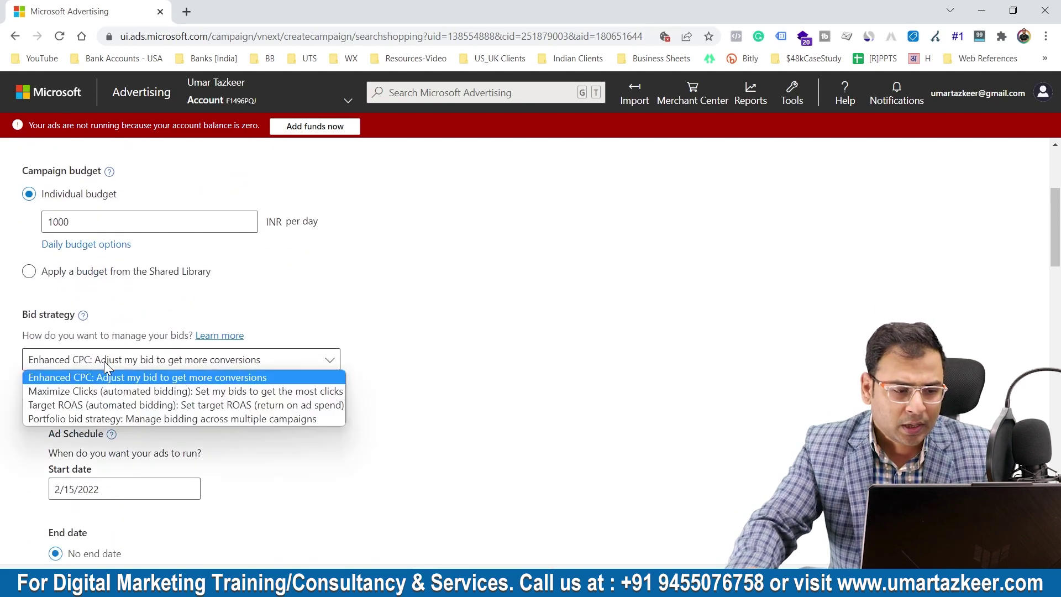
pyautogui.click(100, 390)
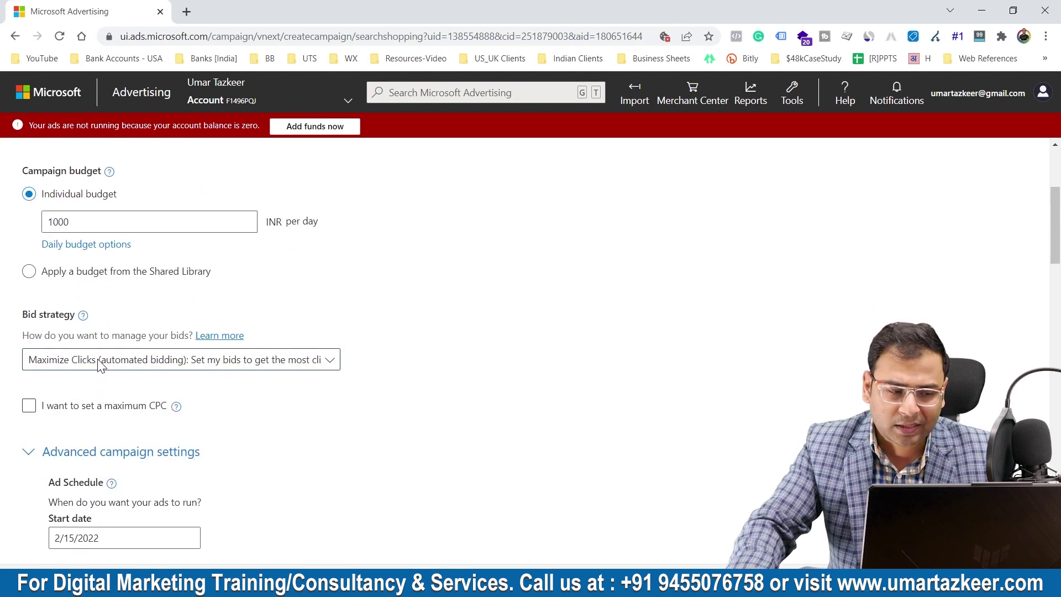
pyautogui.click(95, 361)
pyautogui.click(91, 376)
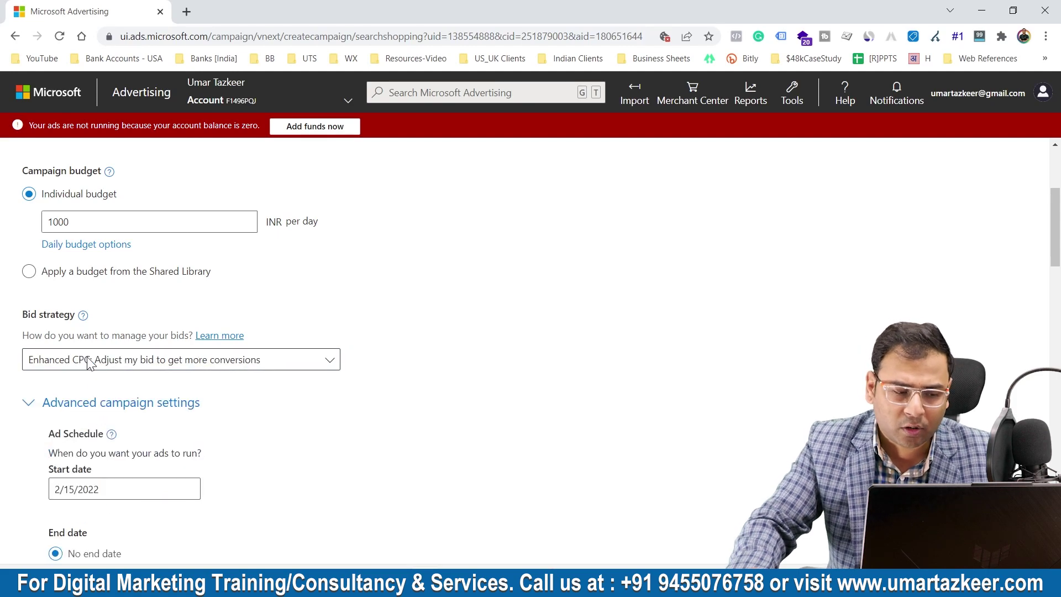
# Set the bid strategy to Maximize Clicks with a maximum CPC of 1.5 INR.
pyautogui.click(87, 358)
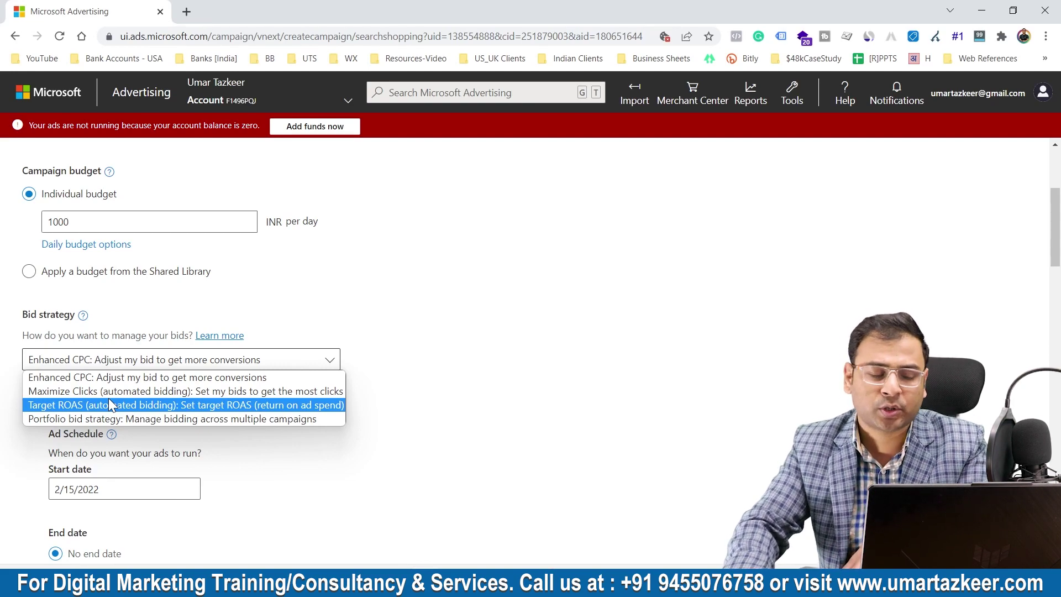
pyautogui.click(65, 391)
pyautogui.scroll(-1, 111, 332)
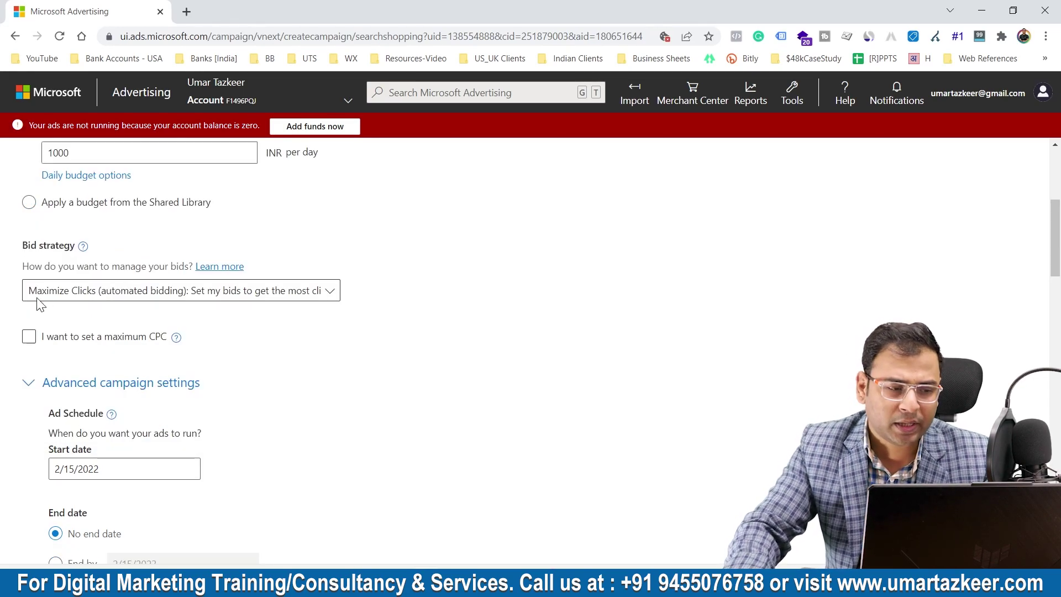
pyautogui.click(29, 337)
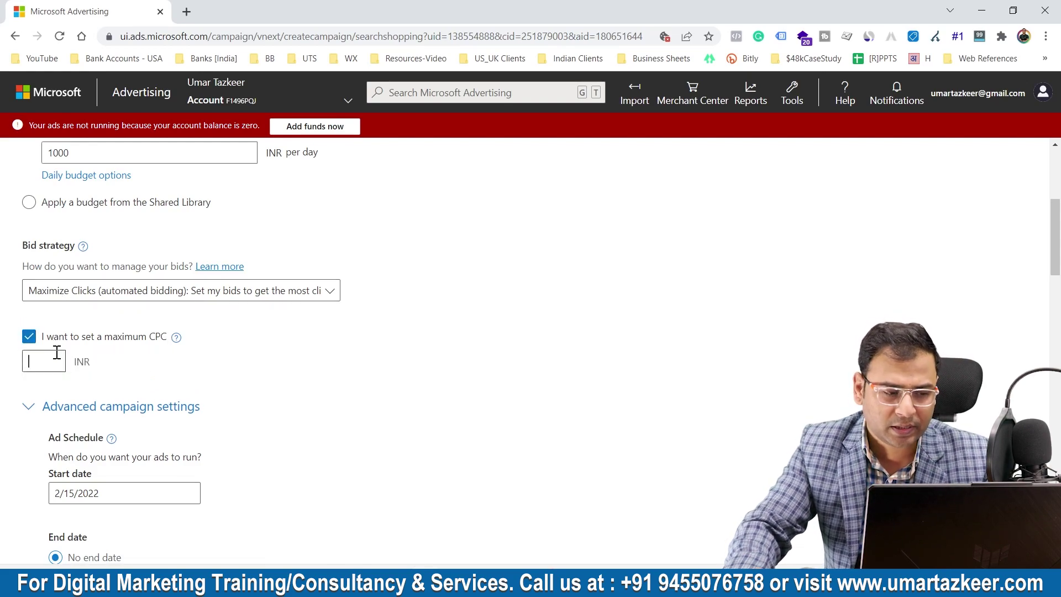
pyautogui.click(33, 360)
pyautogui.click(44, 357)
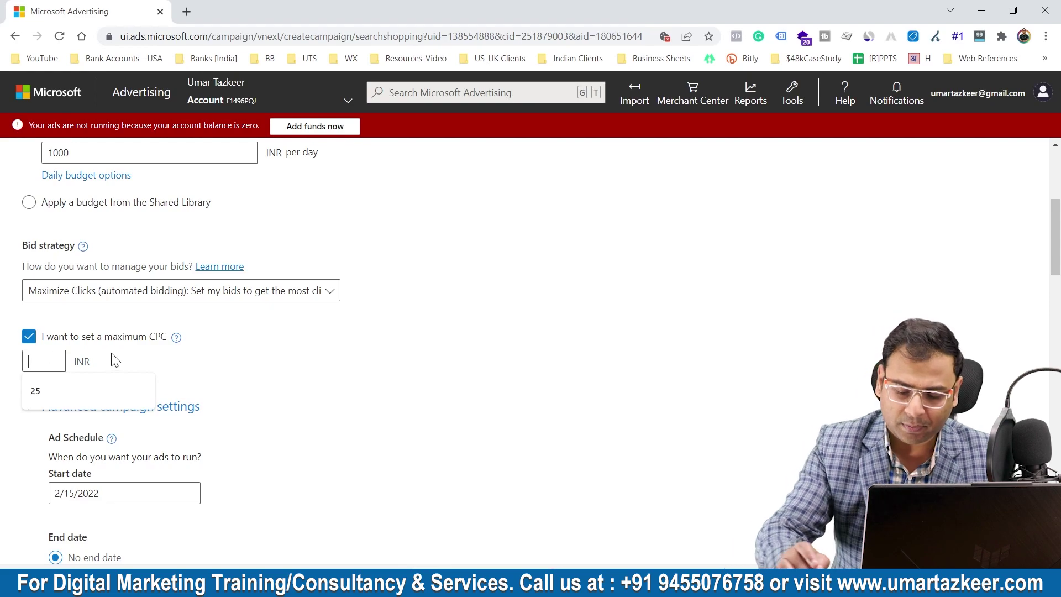
pyautogui.write('1.5')
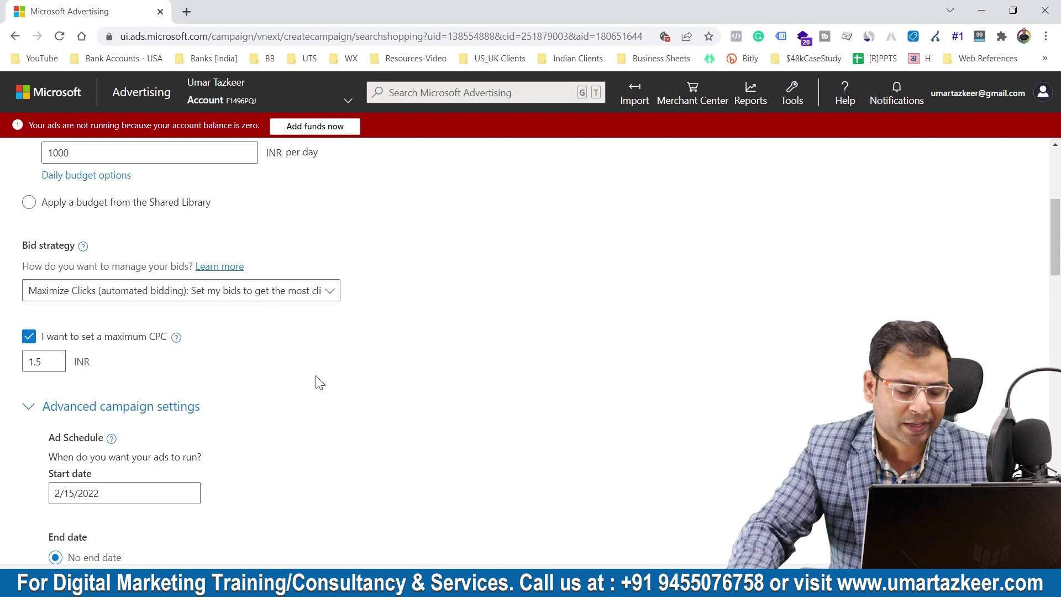
# Review the ad schedule options in the advanced campaign settings, and collapse that section.
pyautogui.scroll(-3, 174, 312)
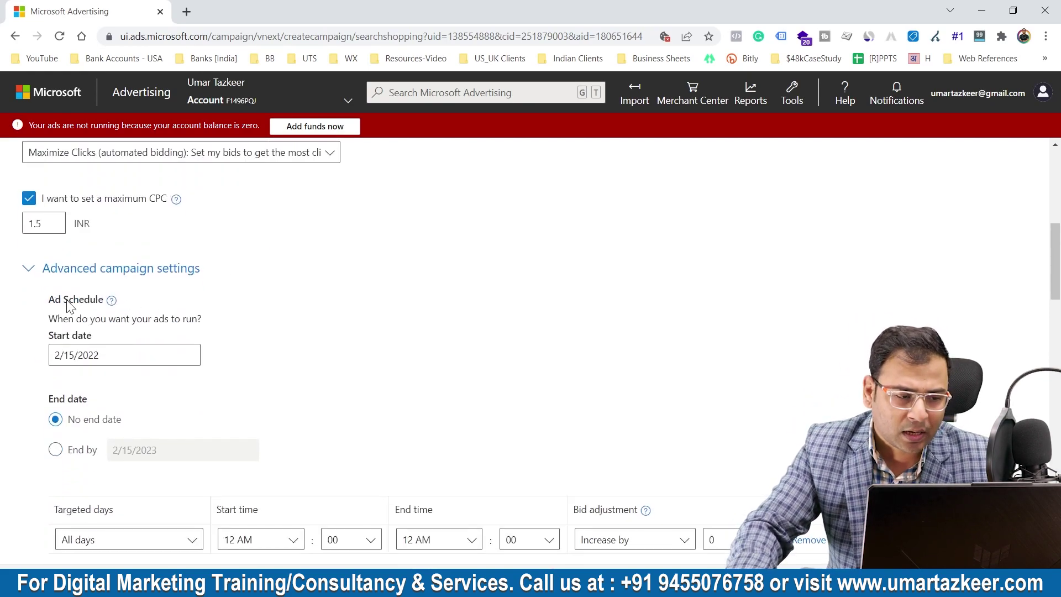
pyautogui.click(31, 271)
pyautogui.click(32, 270)
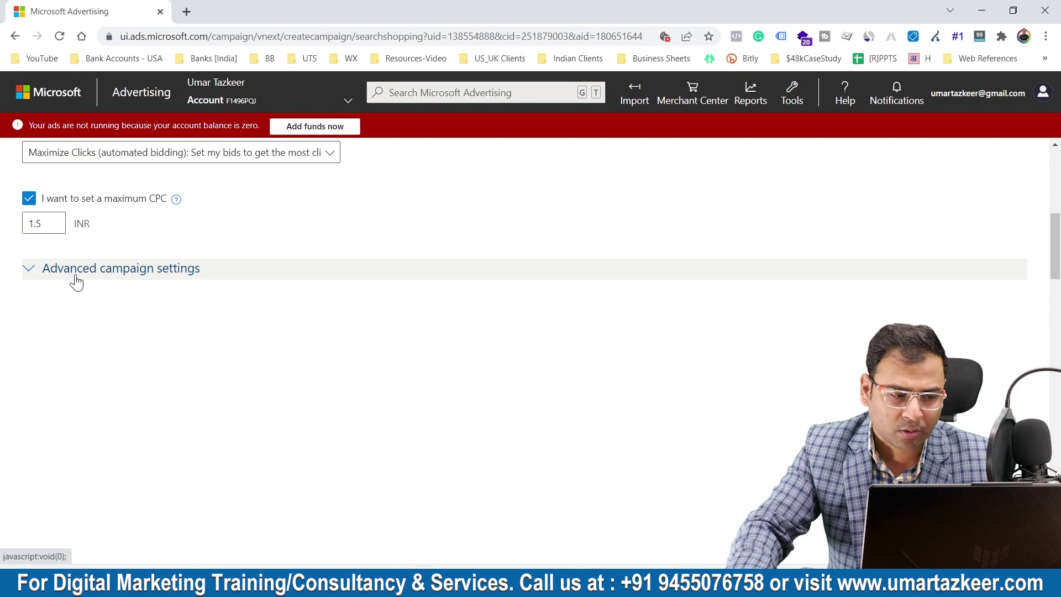
pyautogui.click(45, 271)
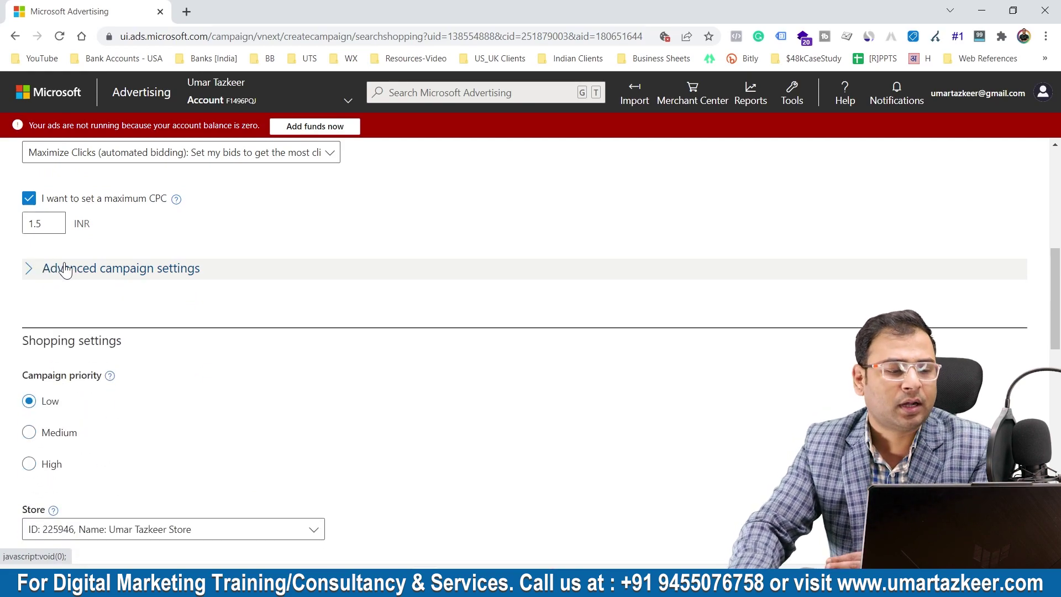
pyautogui.click(65, 270)
pyautogui.scroll(-3, 153, 380)
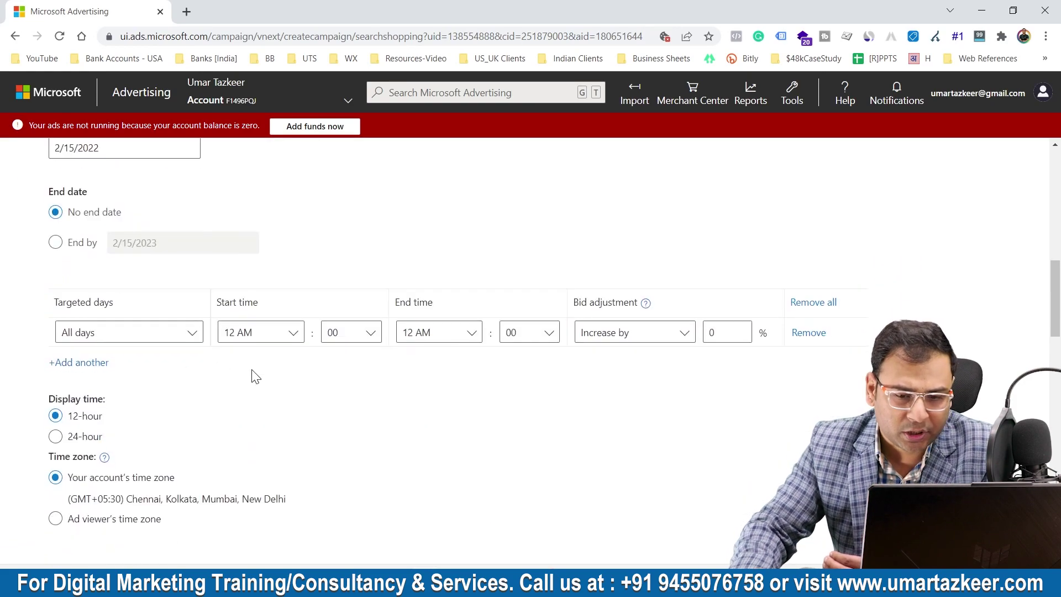
pyautogui.scroll(2, 45, 244)
pyautogui.click(37, 209)
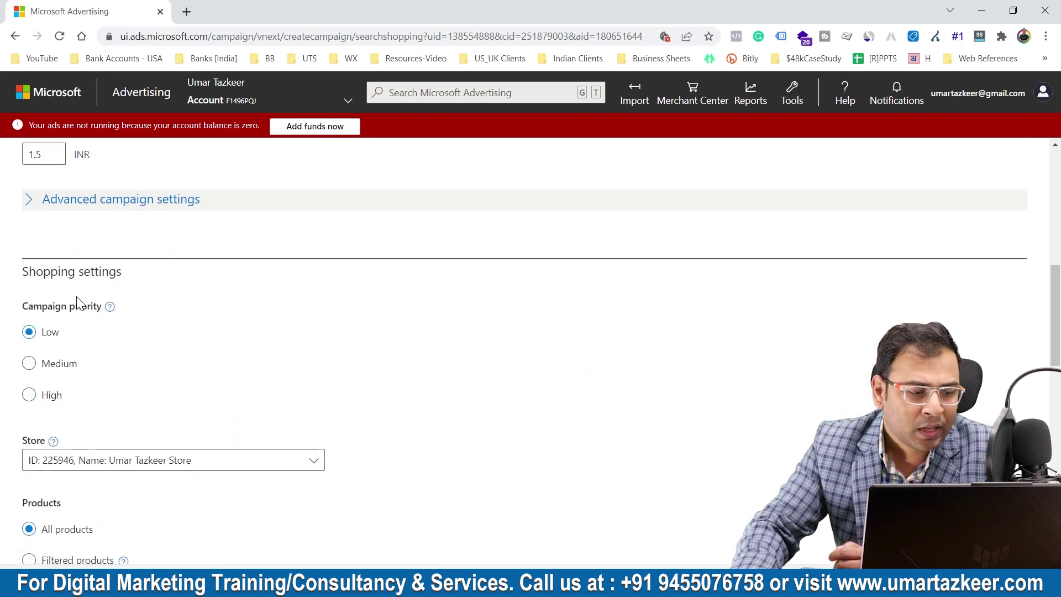
# Limit the shopping campaign to filtered products, using Condition = New as the filter.
pyautogui.scroll(-2, 406, 326)
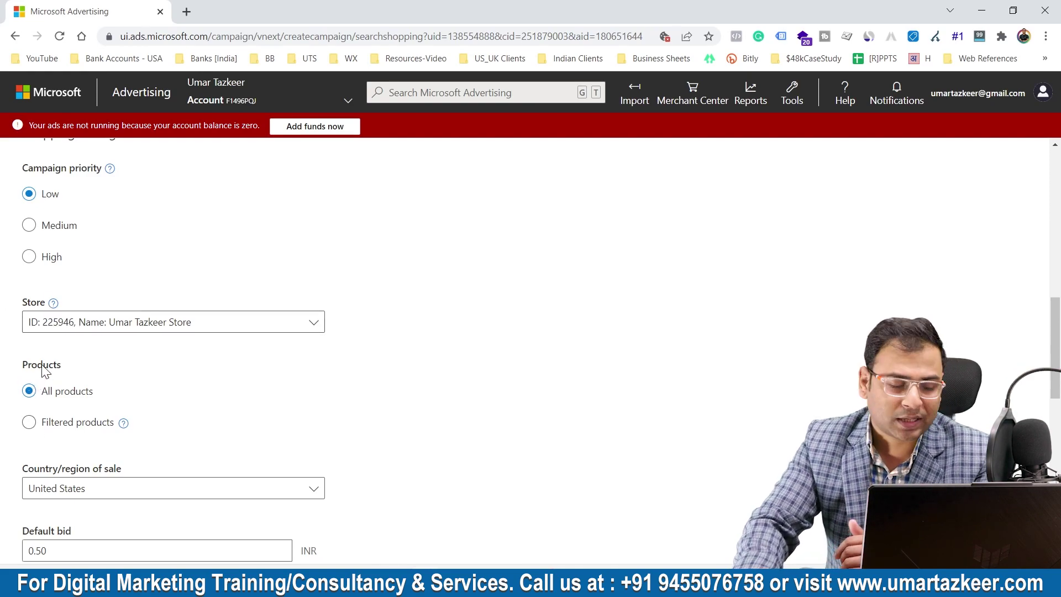
pyautogui.scroll(-4, 184, 388)
pyautogui.scroll(3, 76, 332)
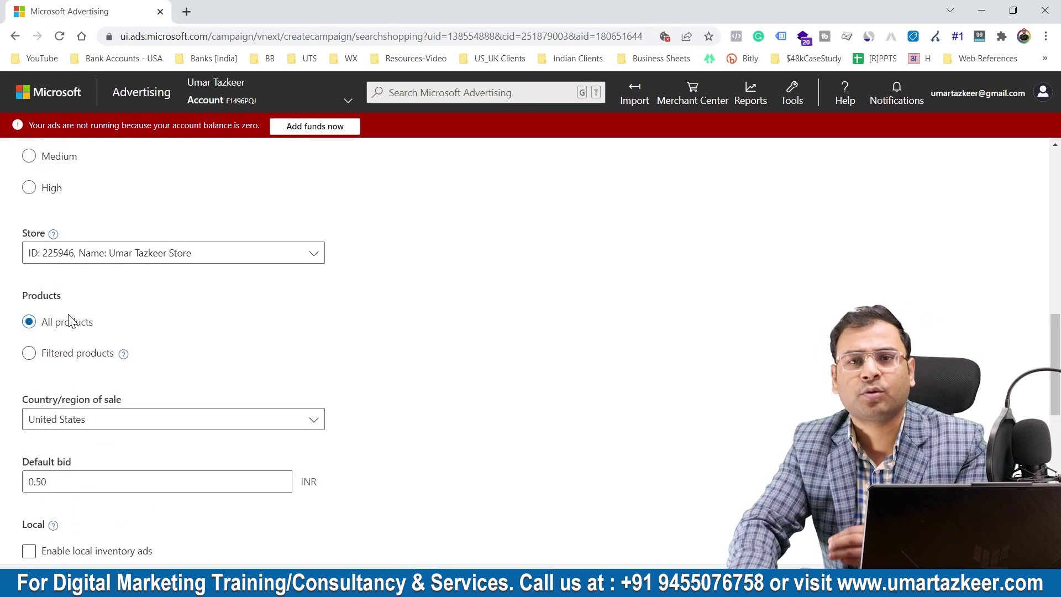
pyautogui.click(29, 354)
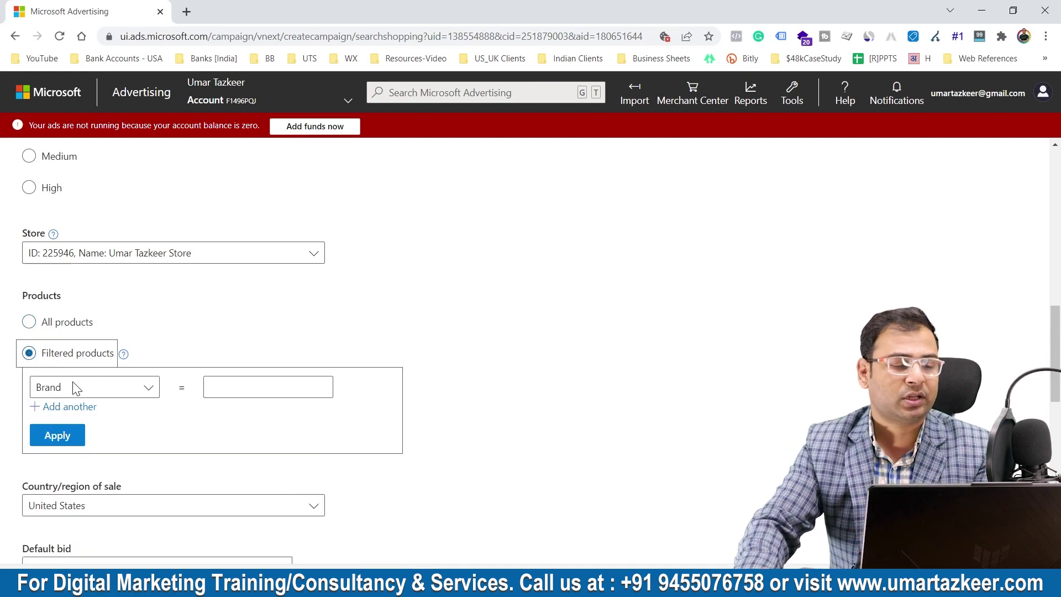
pyautogui.click(74, 388)
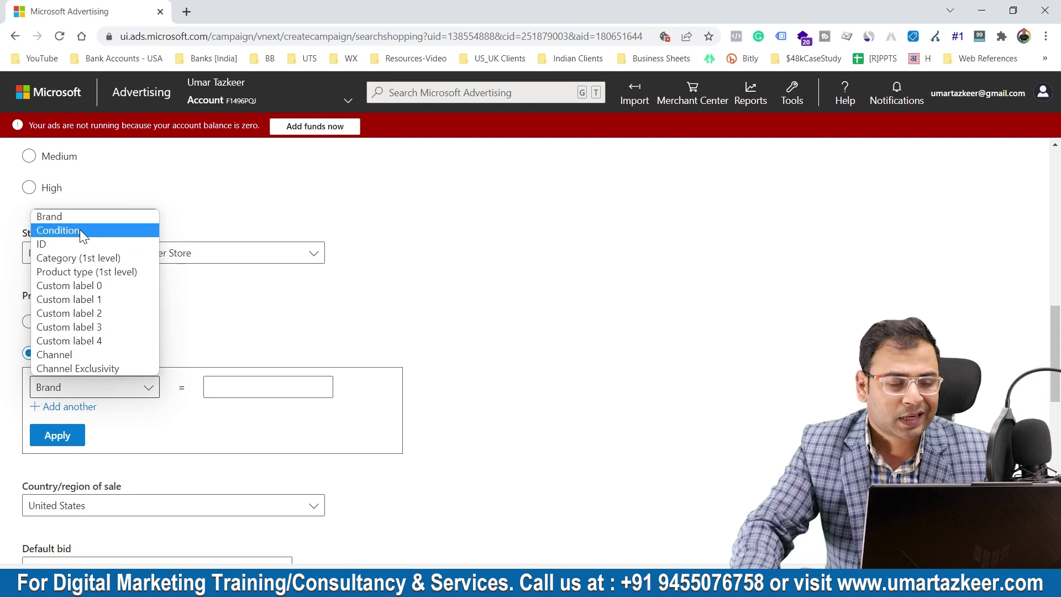
pyautogui.click(80, 230)
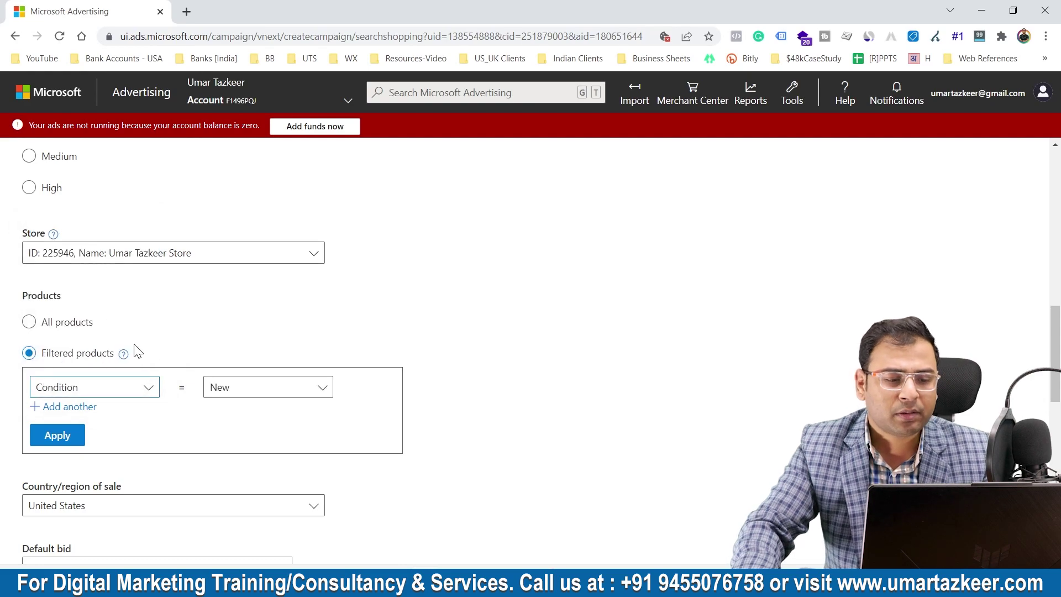
# Examine the available condition values and product filter attributes, keeping the Filtered products option selected.
pyautogui.click(248, 393)
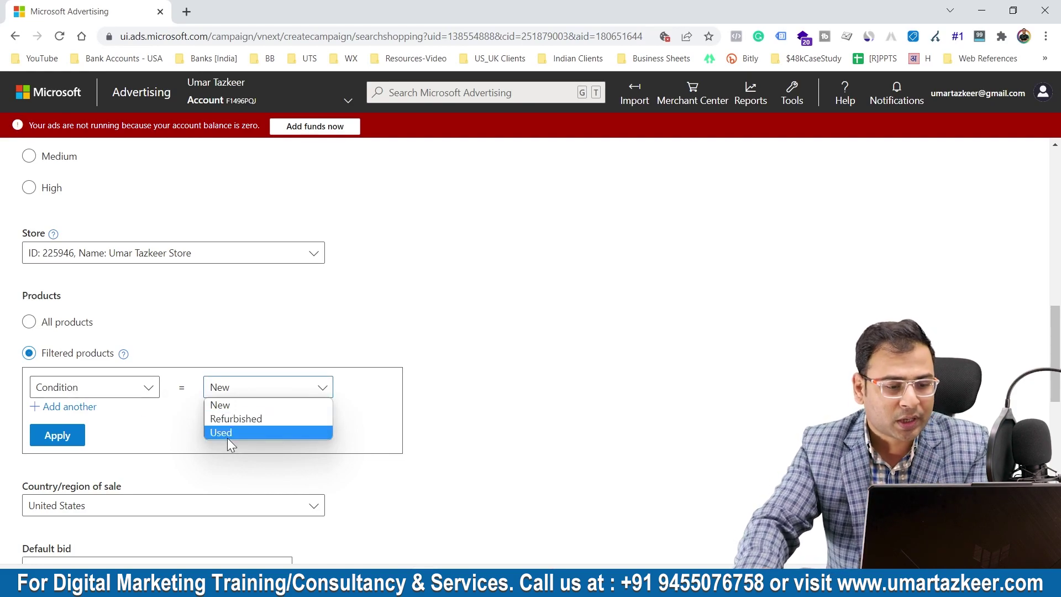
pyautogui.click(39, 325)
pyautogui.click(41, 326)
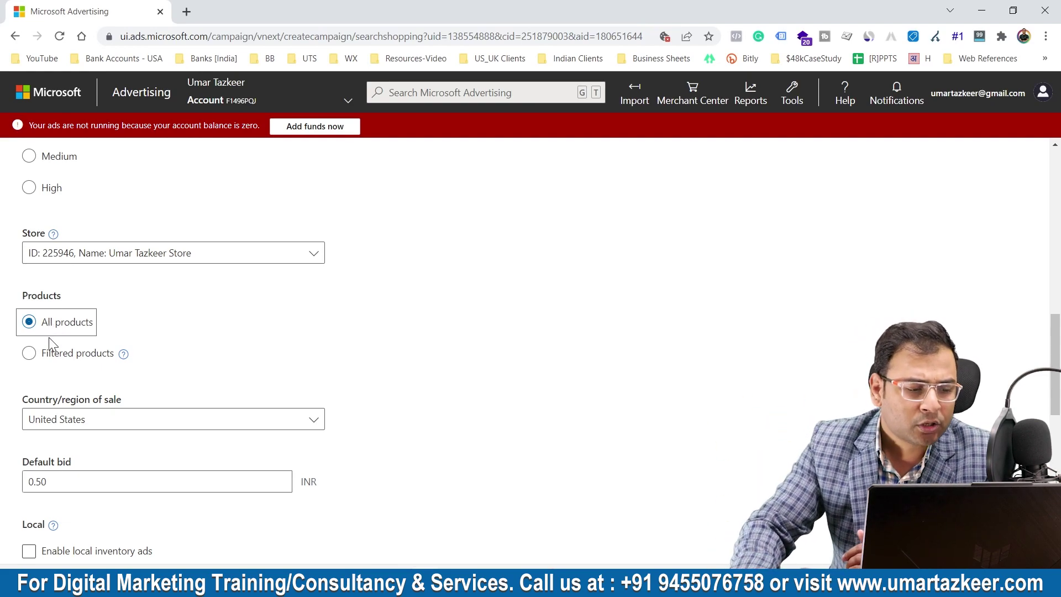
pyautogui.click(31, 353)
pyautogui.click(55, 387)
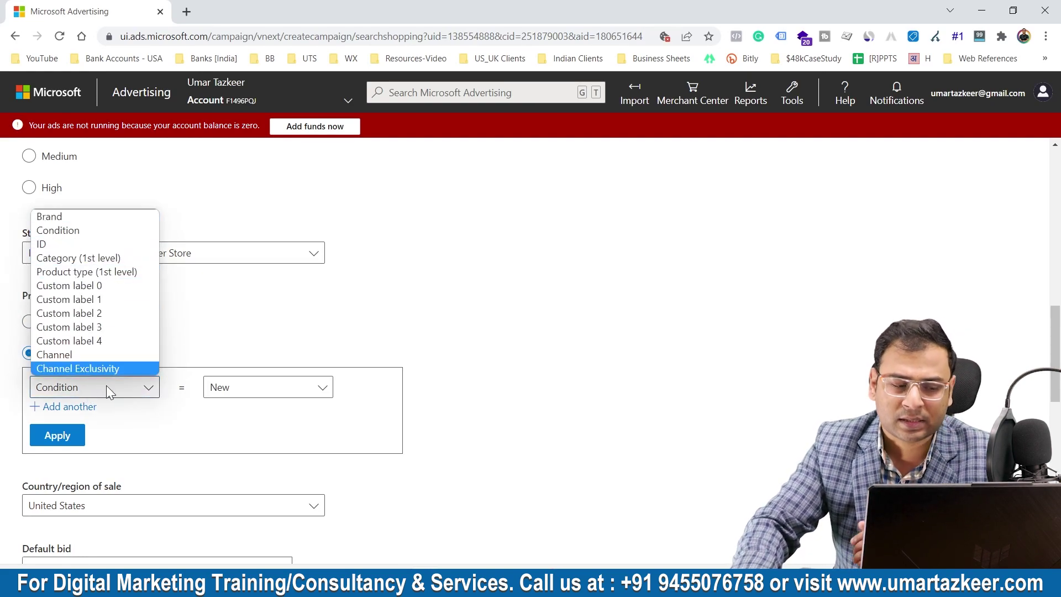
pyautogui.click(135, 387)
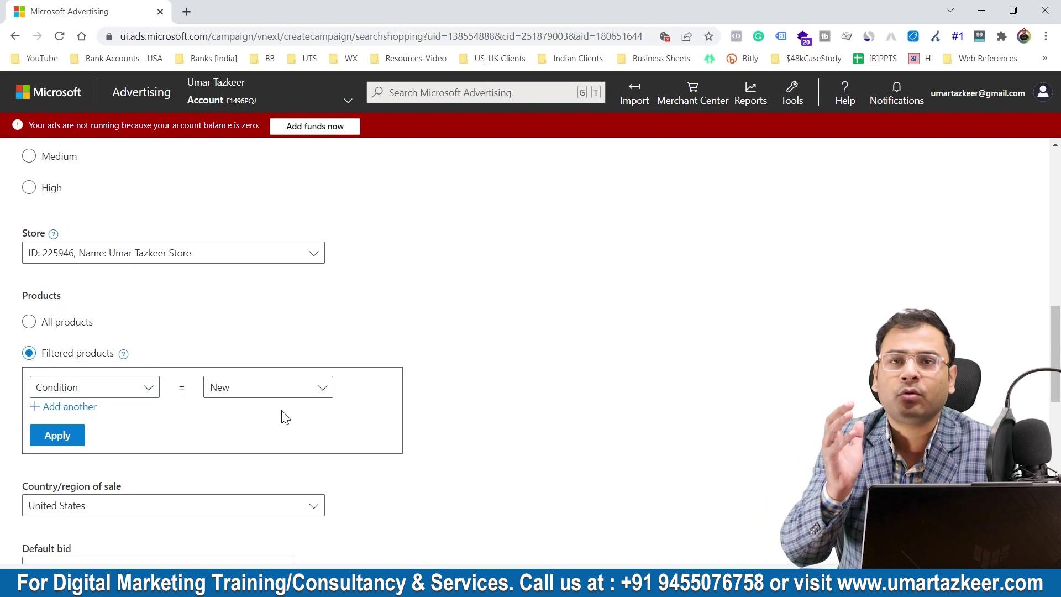
# Include all products in the shopping campaign and set the country/region of sale to India.
pyautogui.click(30, 322)
pyautogui.scroll(-3, 239, 341)
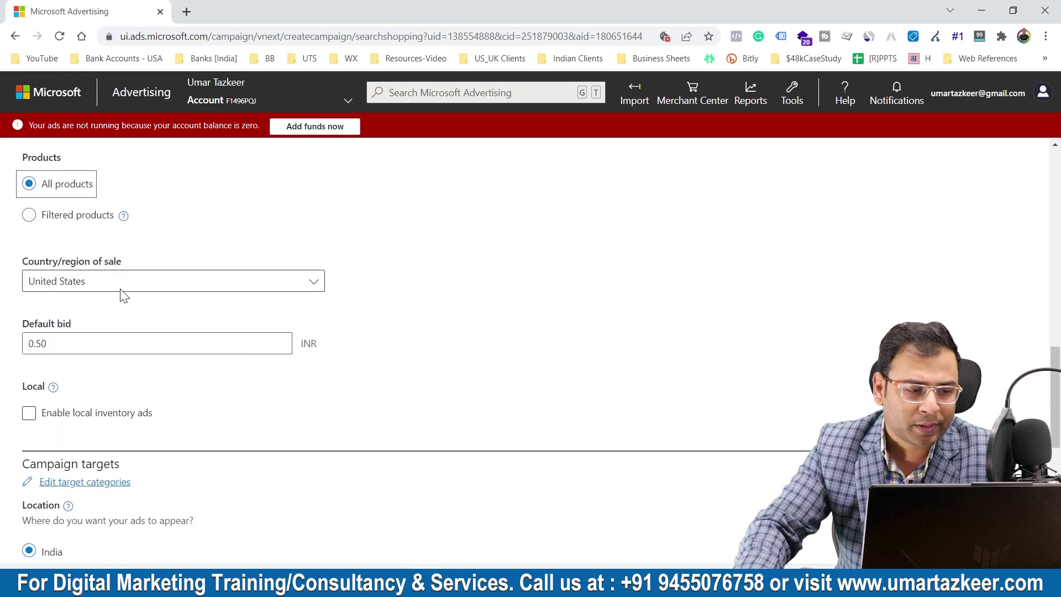
pyautogui.click(121, 288)
pyautogui.press('i')
pyautogui.press('Down')
pyautogui.press('Return')
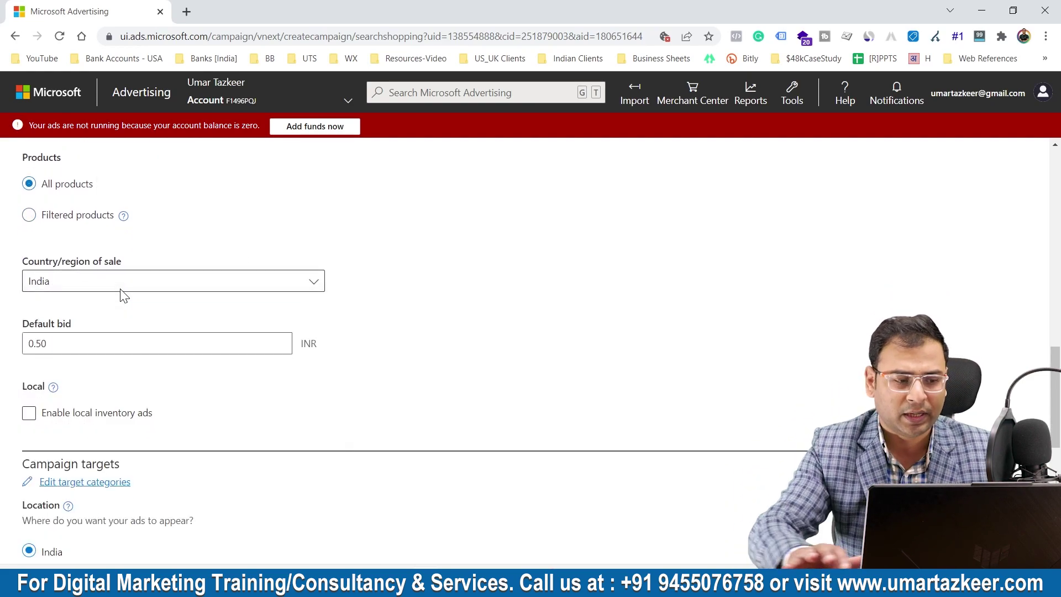
# Set the default bid to .50 INR and leave local inventory ads disabled.
pyautogui.click(34, 344)
pyautogui.press('BackSpace')
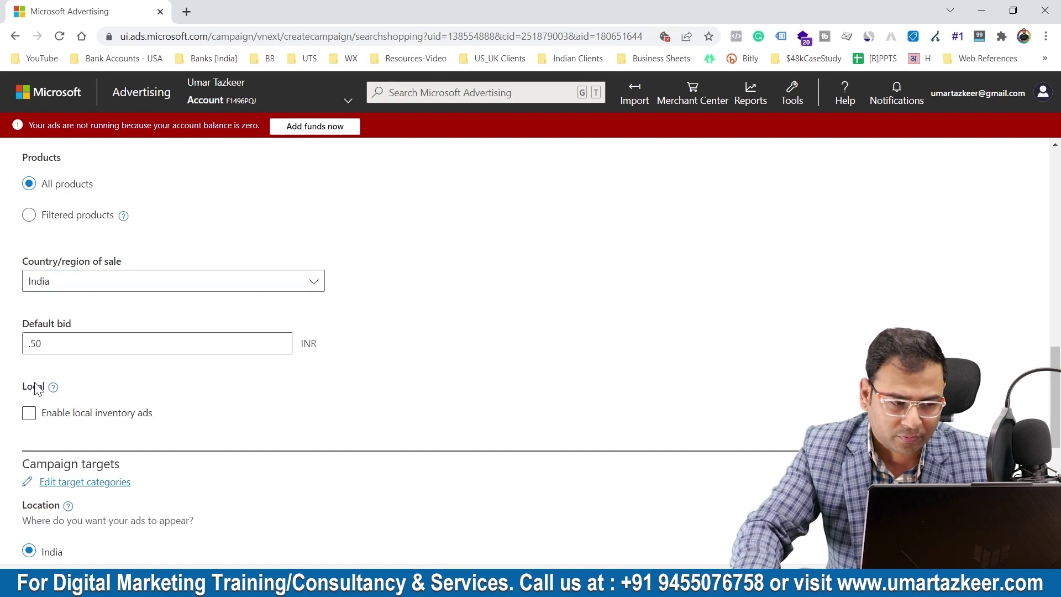
pyautogui.click(29, 415)
pyautogui.click(28, 416)
pyautogui.scroll(-3, 251, 336)
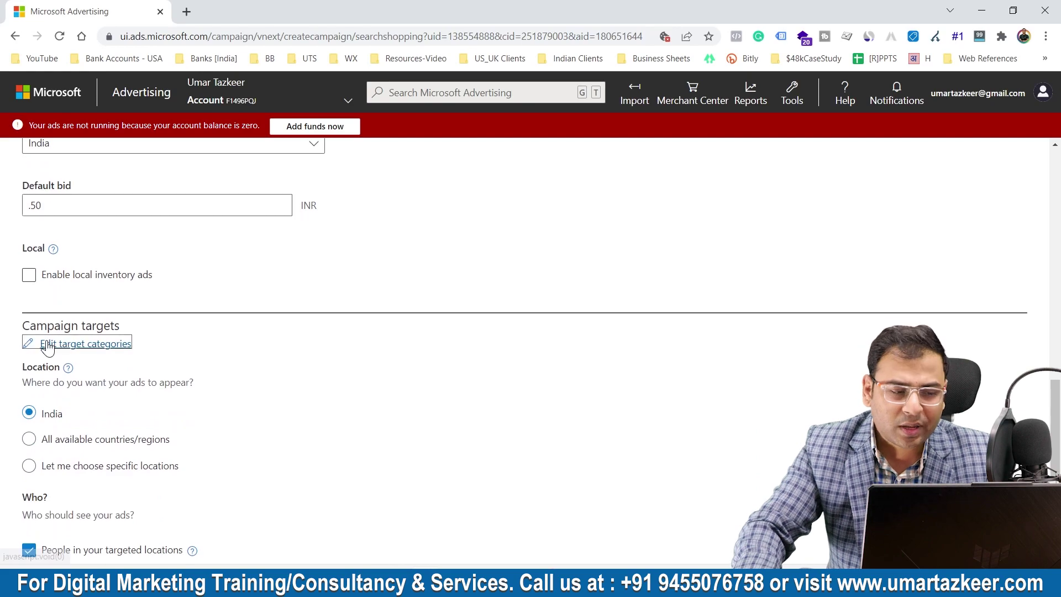
# Examine the available campaign target categories, close their list, and review the location targeting options.
pyautogui.click(48, 345)
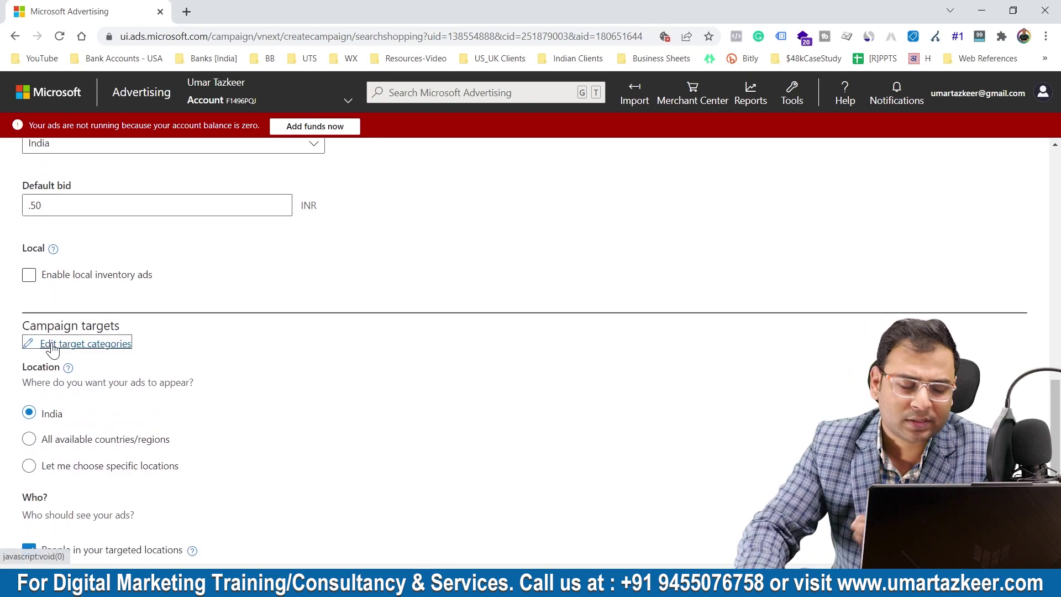
pyautogui.click(52, 351)
pyautogui.scroll(-1, 177, 354)
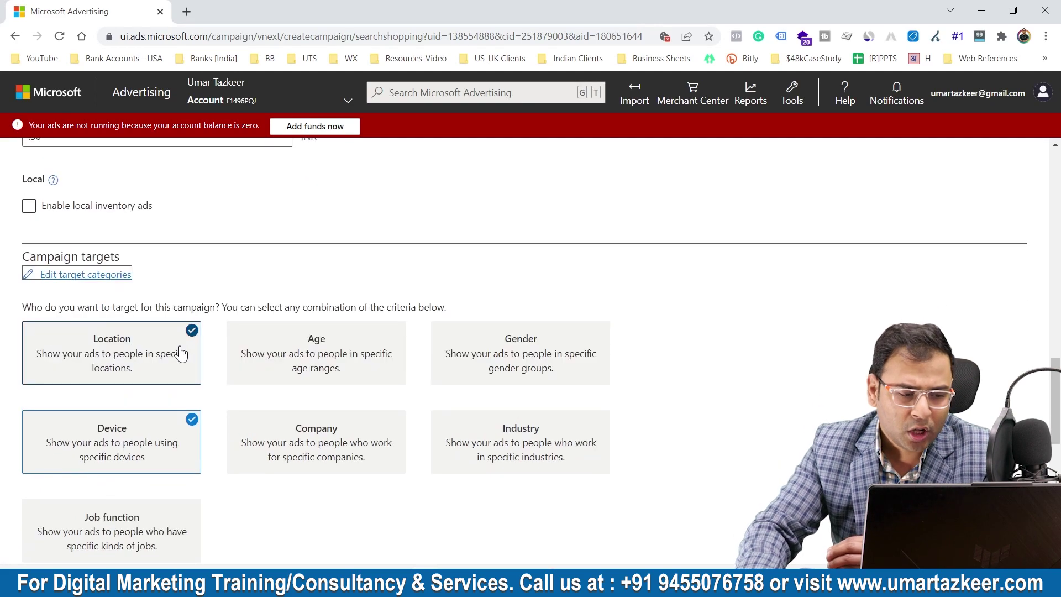
pyautogui.click(47, 274)
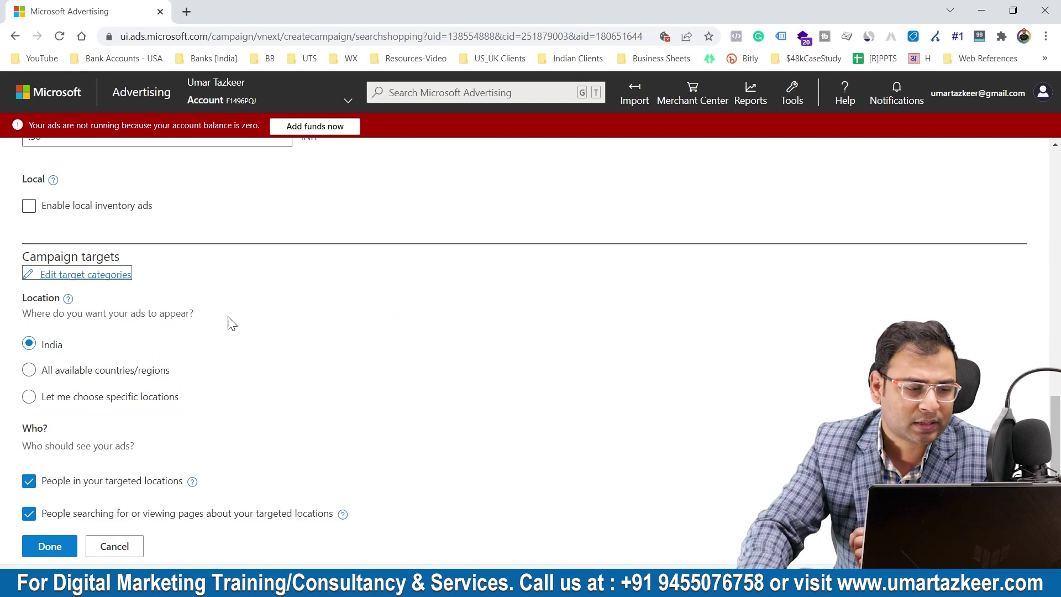
pyautogui.scroll(-2, 231, 323)
pyautogui.scroll(1, 95, 238)
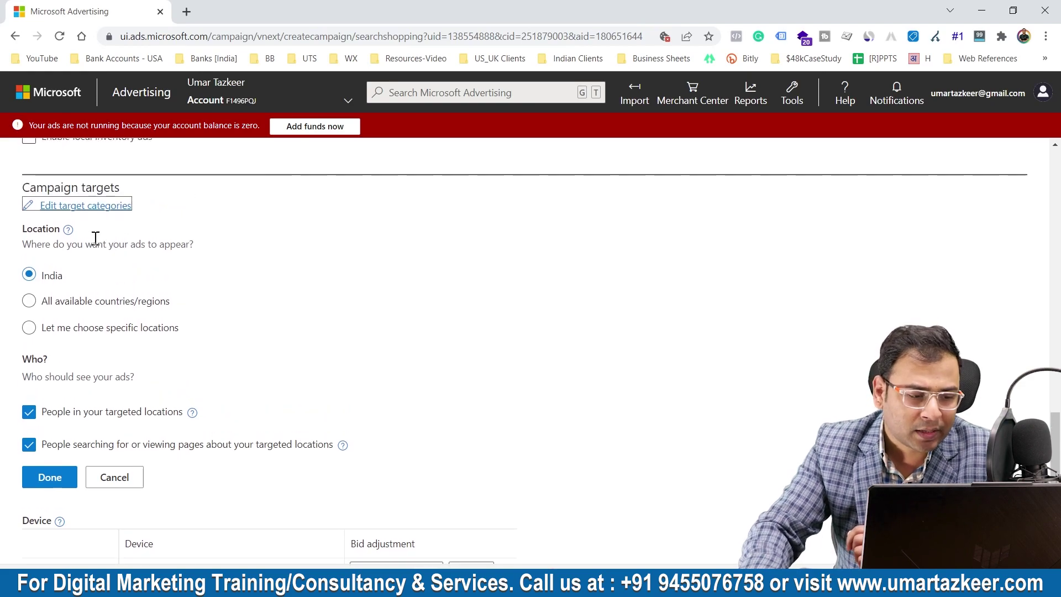
pyautogui.click(58, 241)
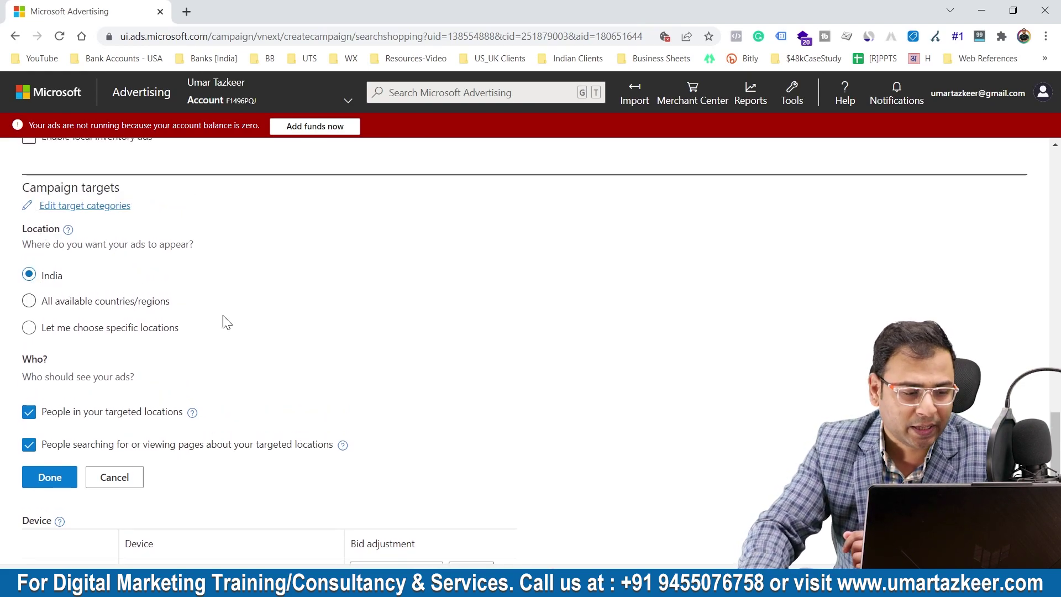
# Review the audience location and device bid adjustment settings, and save the campaign settings.
pyautogui.scroll(-3, 248, 315)
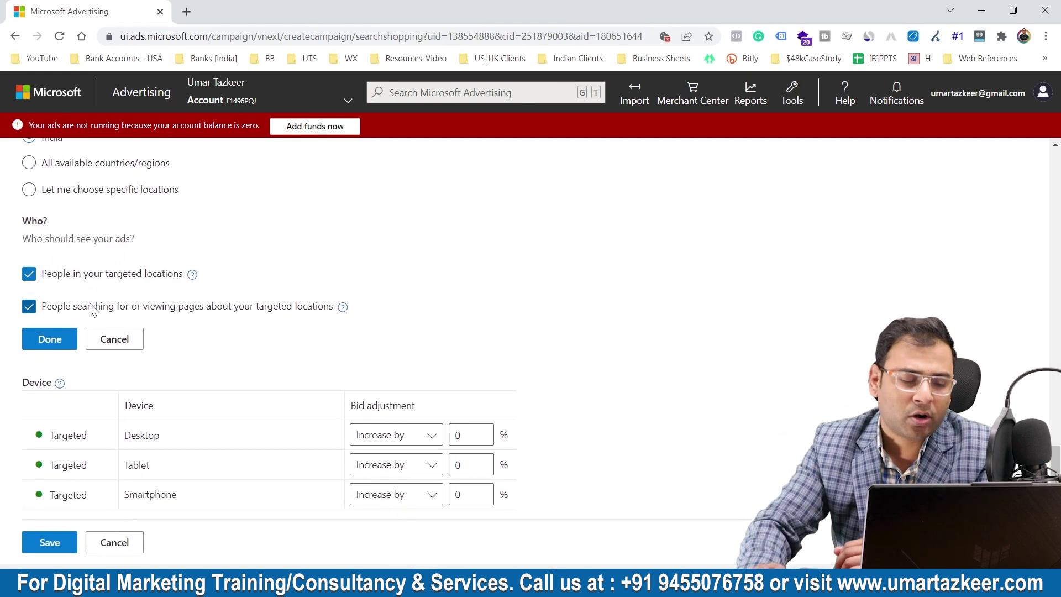
pyautogui.scroll(-2, 296, 285)
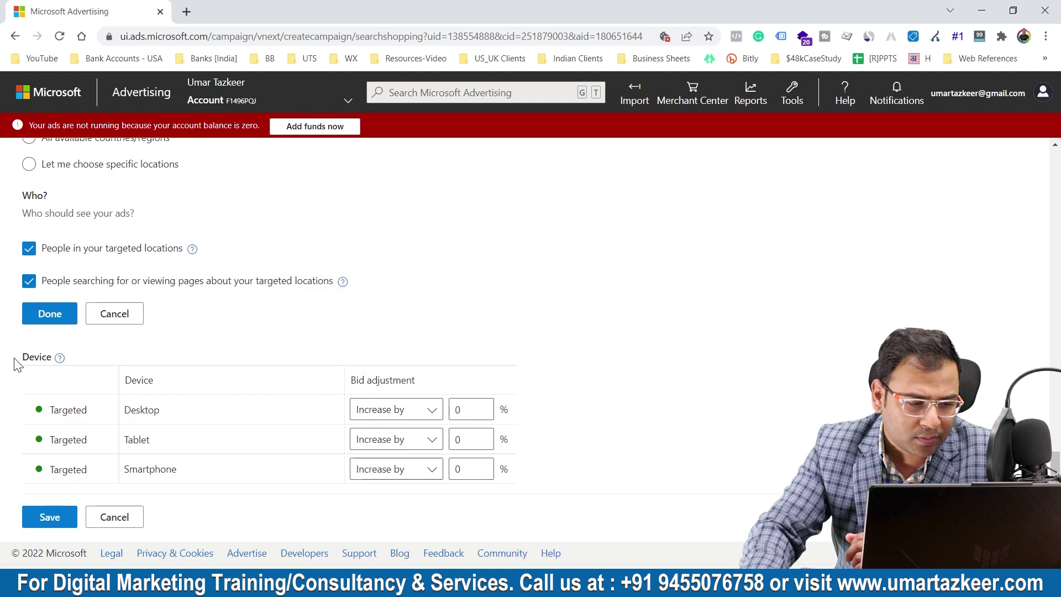
pyautogui.moveTo(18, 365); pyautogui.dragTo(248, 350)
pyautogui.click(248, 350)
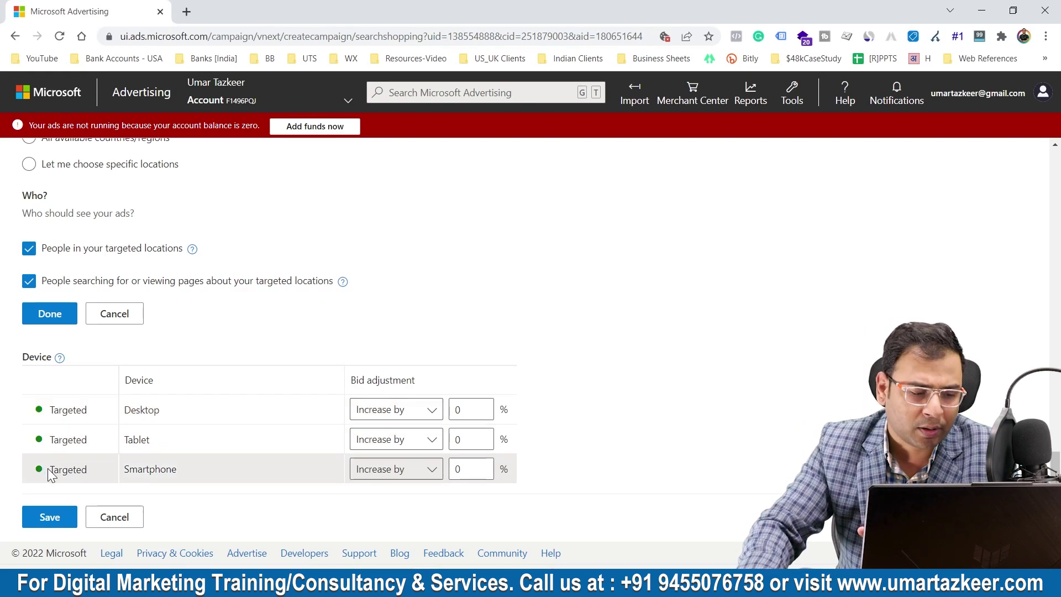
pyautogui.click(62, 518)
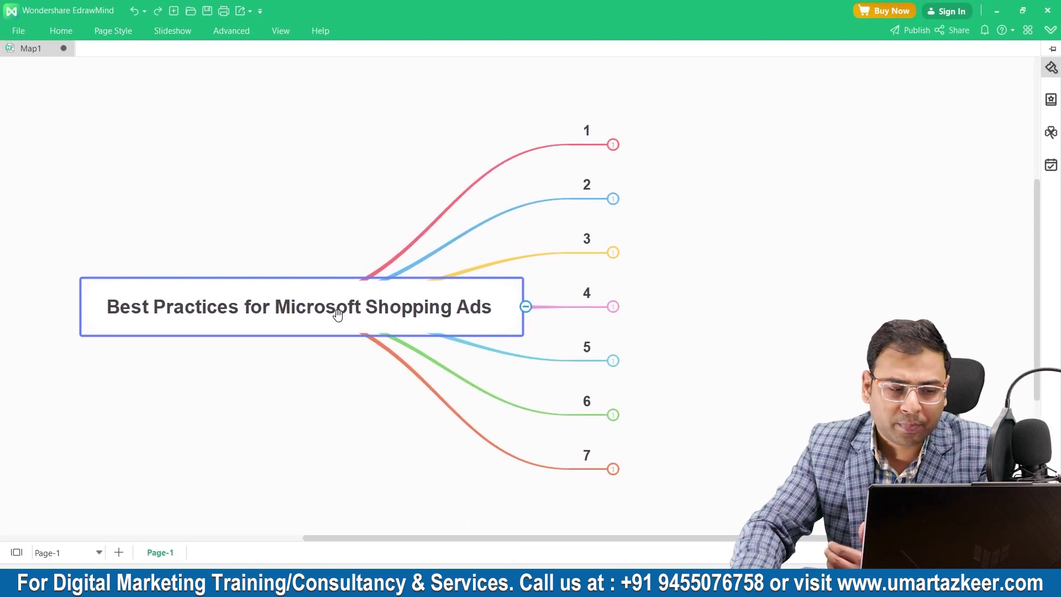
# In the EdrawMind map of Microsoft Shopping Ads best practices, expand branch 1 and bring its subtopic into view.
pyautogui.click(613, 144)
pyautogui.moveTo(419, 310); pyautogui.dragTo(283, 304)
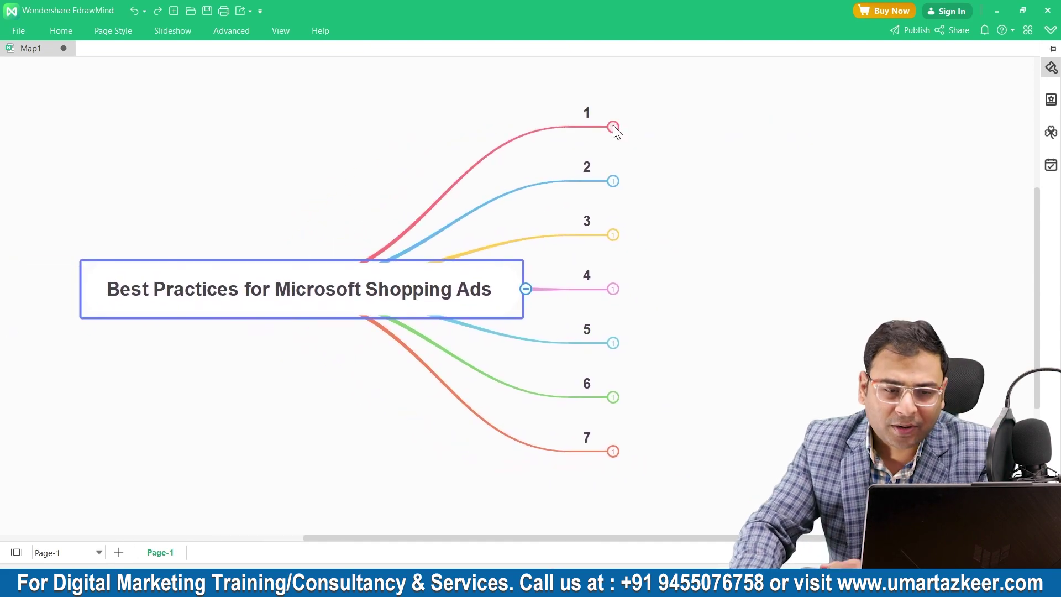
pyautogui.click(613, 126)
pyautogui.moveTo(452, 294); pyautogui.dragTo(393, 296)
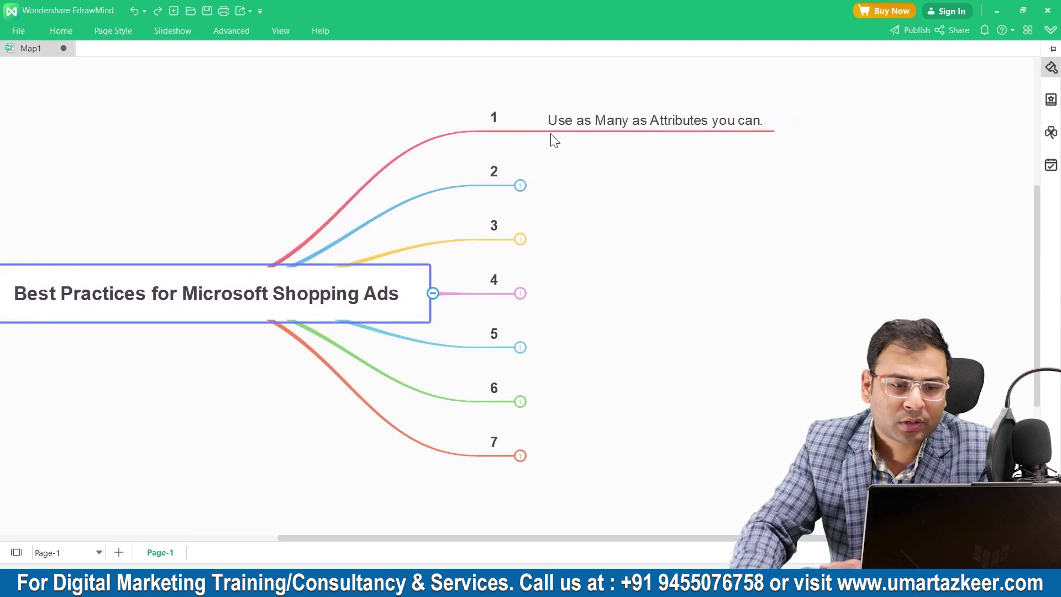
pyautogui.click(608, 126)
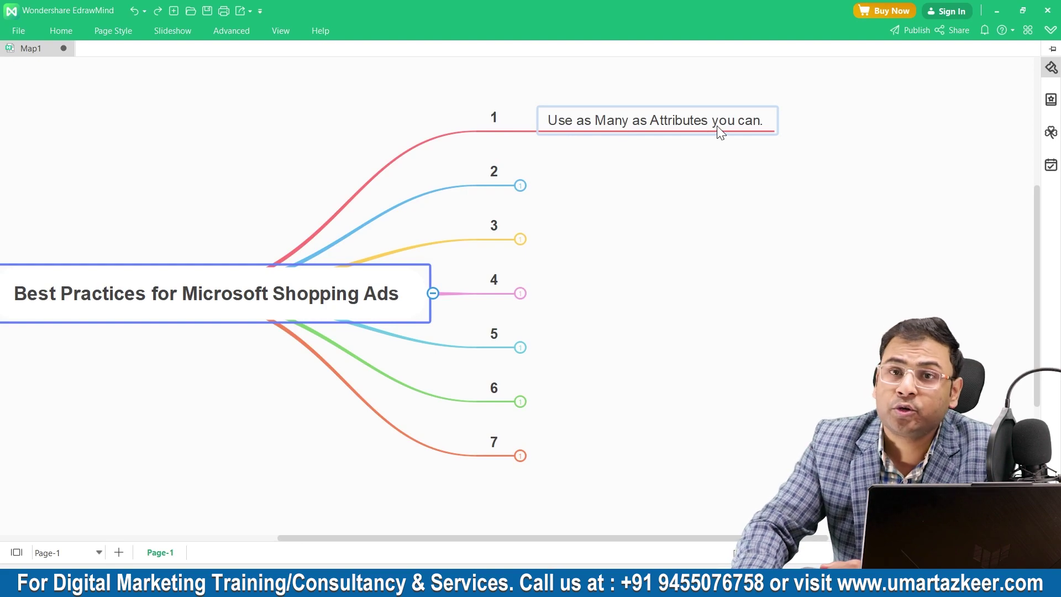